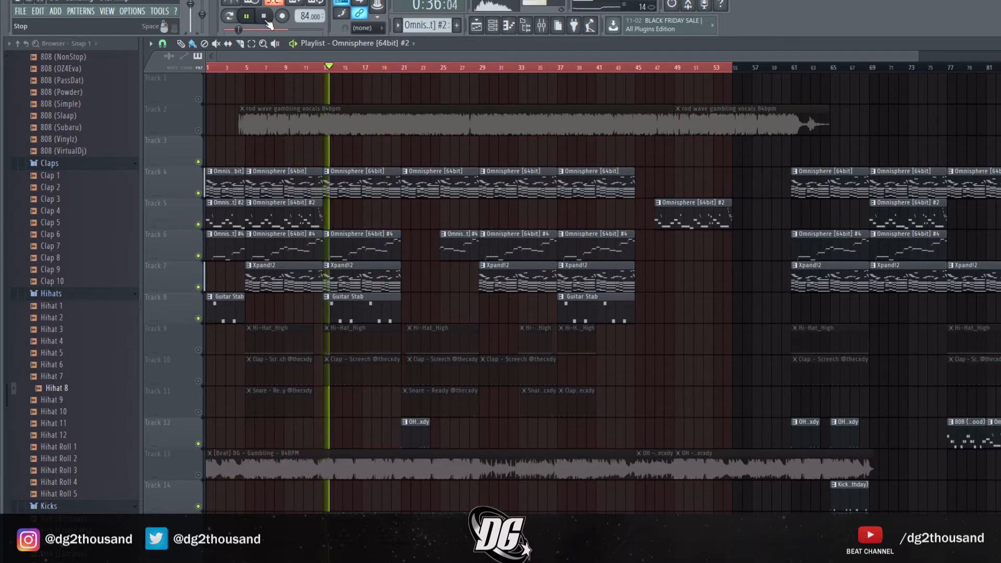
Step: Stop song playback and examine the notes of the Omnisphere [64bit] pattern on Track 4 in the piano roll
left_click(266, 19)
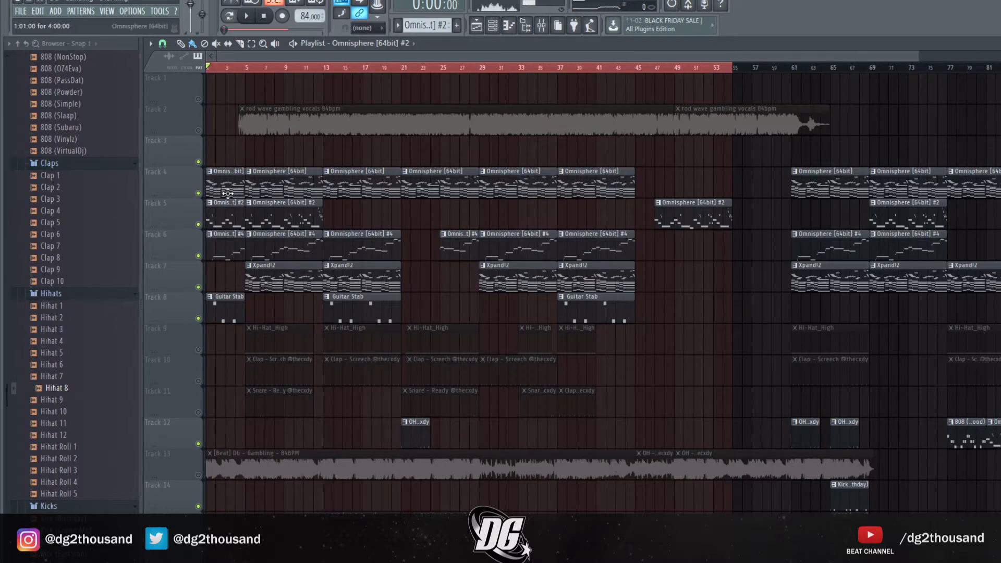
double_click(288, 172)
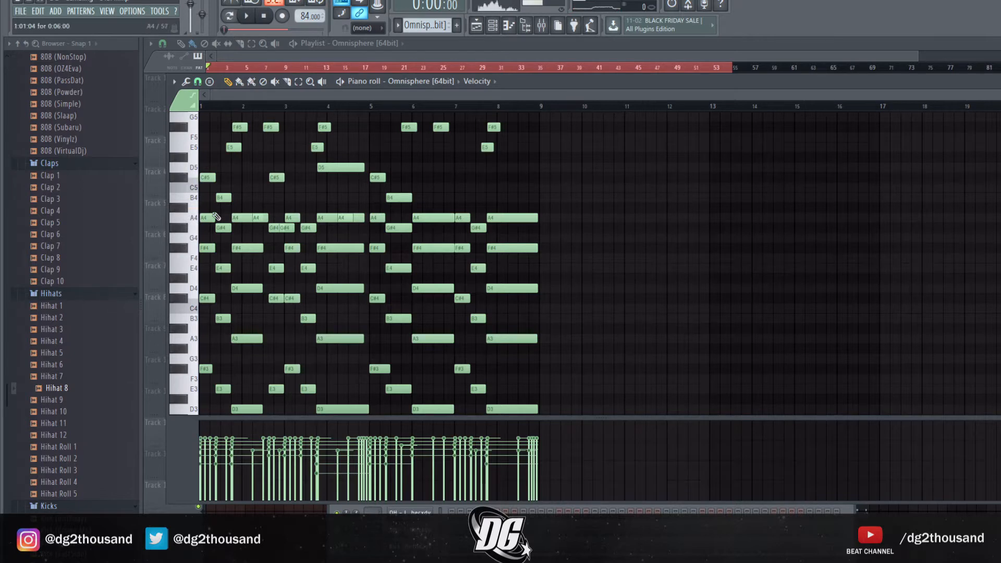
scroll(222, 234, "down", 1)
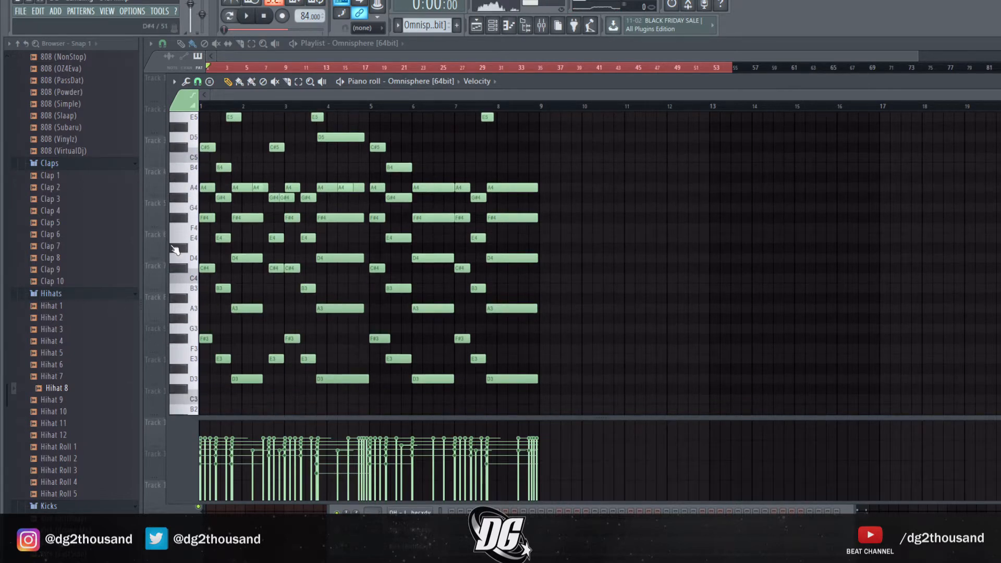
scroll(304, 239, "up", 4)
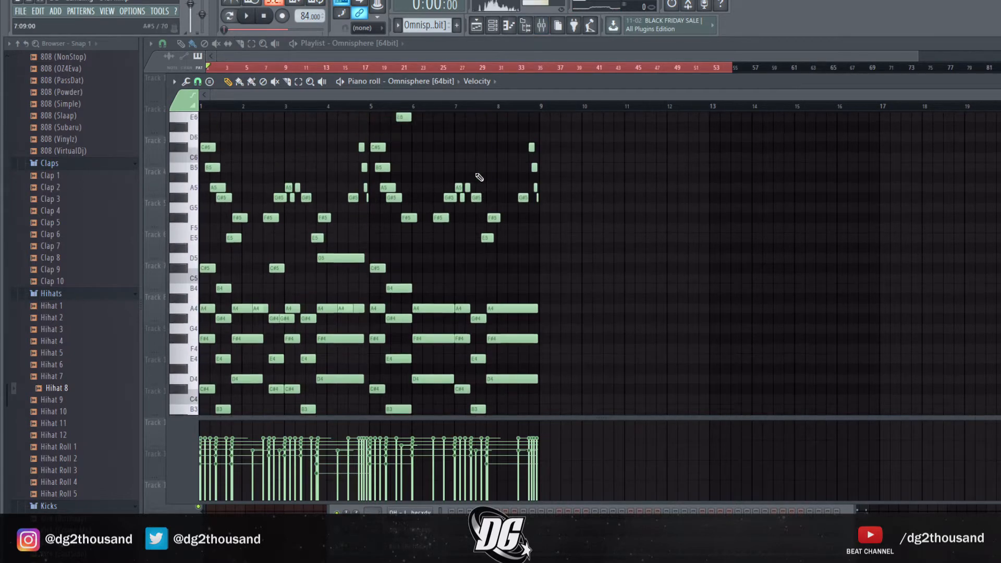
scroll(458, 181, "down", 2)
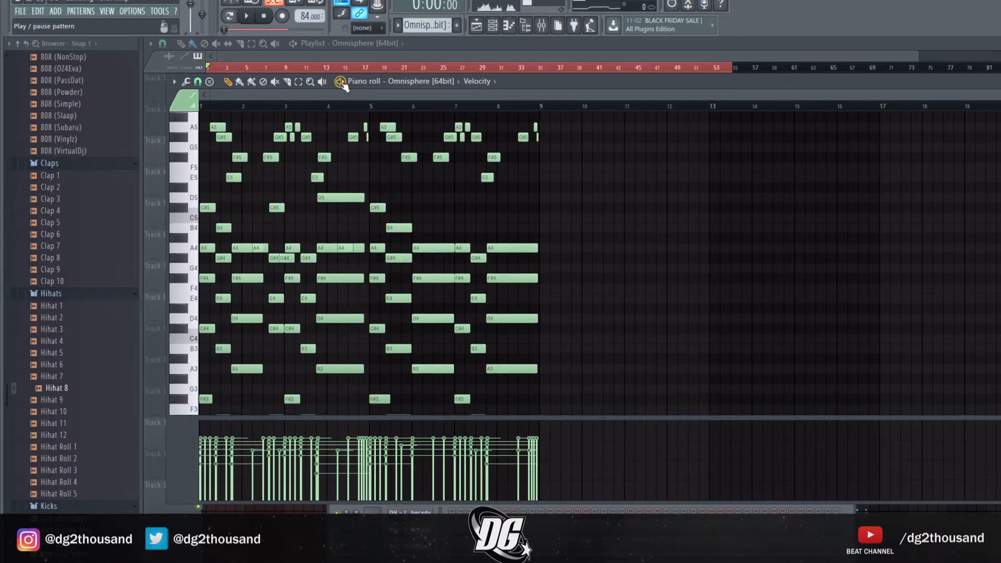
Step: Play the Omnisphere [64bit] pattern on its own with its mixer track's effects shown, stopping and returning to the playlist at the end
key("space")
left_click(542, 25)
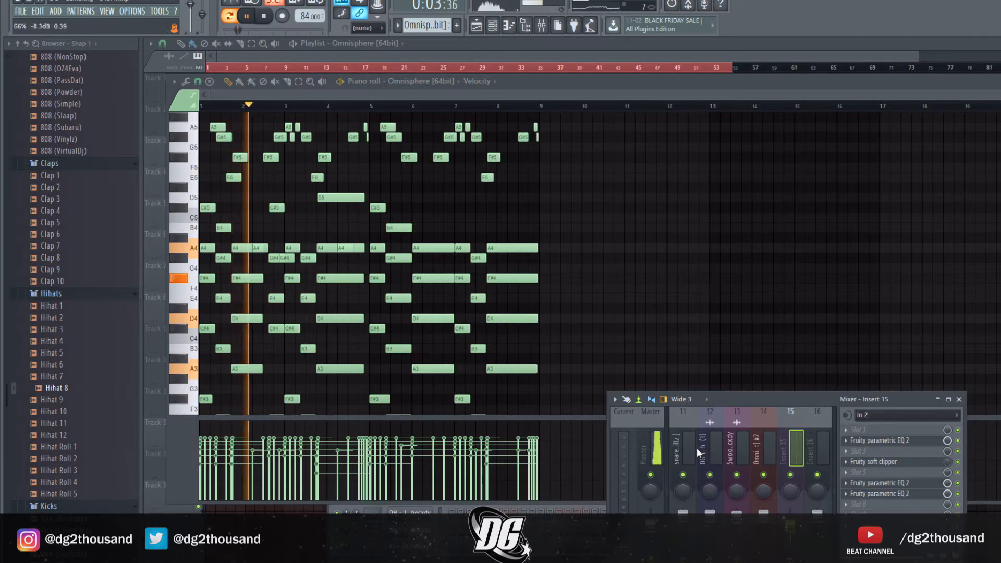
left_click(710, 437)
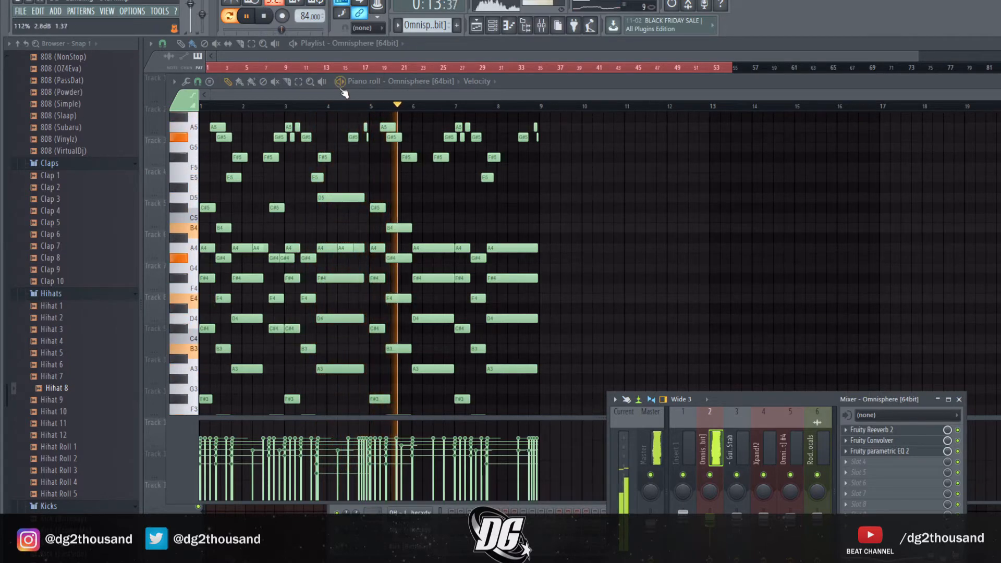
left_click(265, 16)
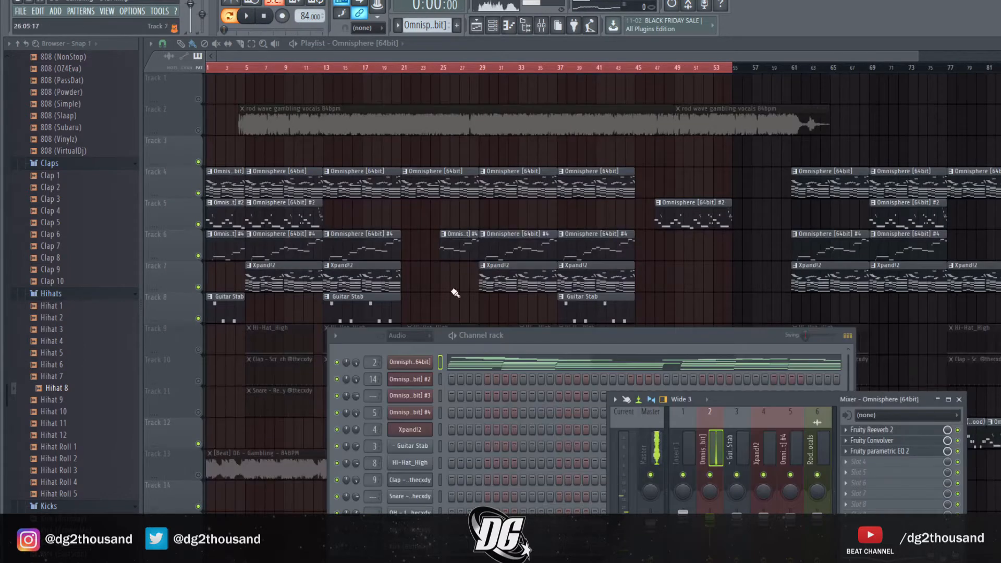
right_click(455, 293)
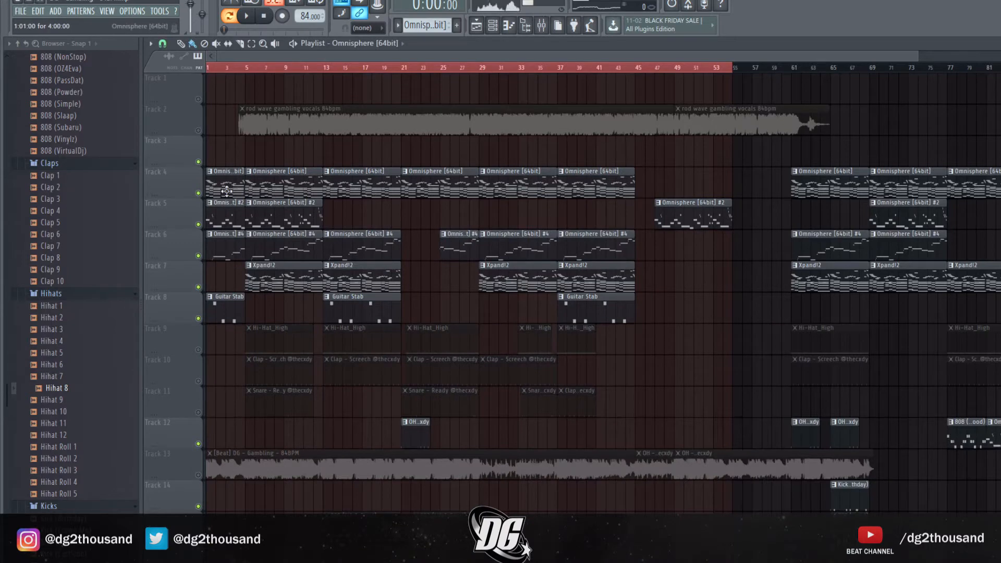
Step: Reopen the Omnisphere [64bit] pattern to review its notes from bar 1, then close the piano roll
double_click(292, 181)
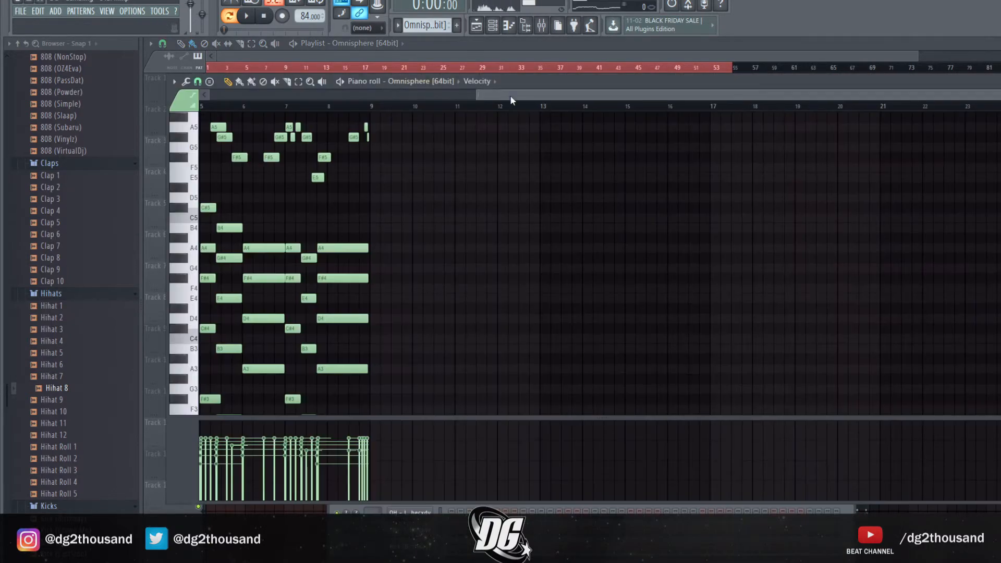
left_click_drag(510, 95, 246, 99)
scroll(418, 264, "down", 3)
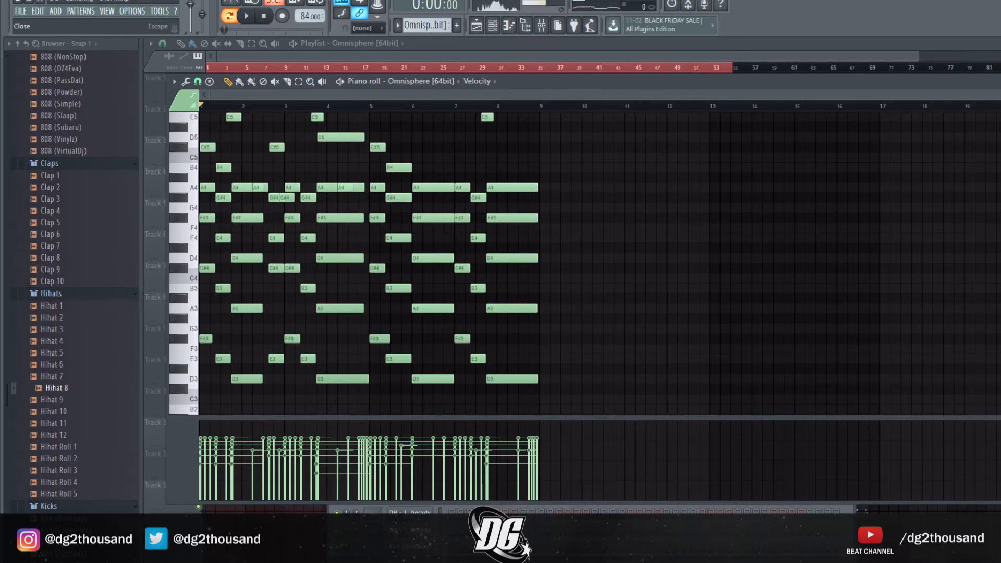
key("Escape")
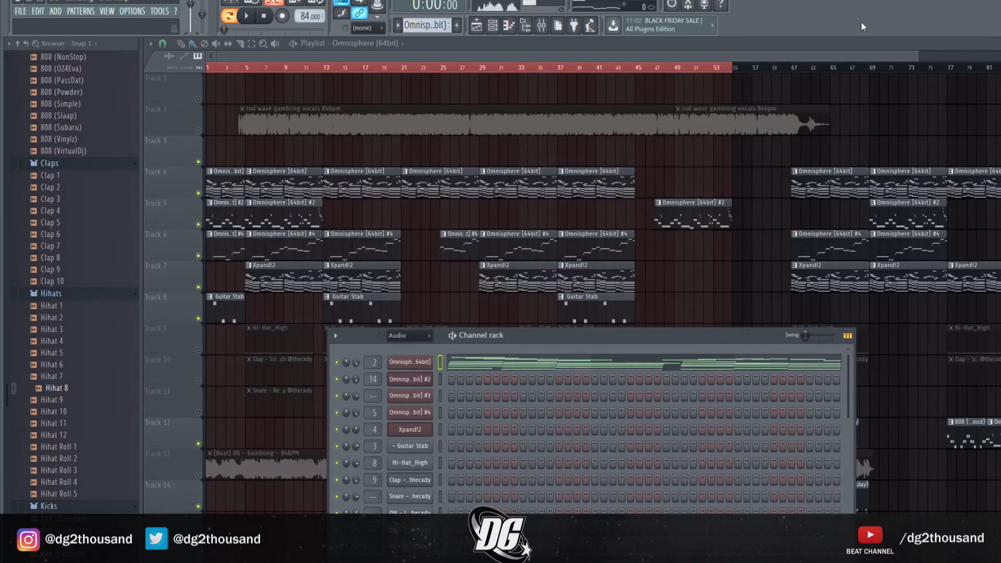
Step: Open the Xpand!2 pattern on Track 7 in the piano roll and play it from bar 1
left_click_drag(918, 54, 650, 99)
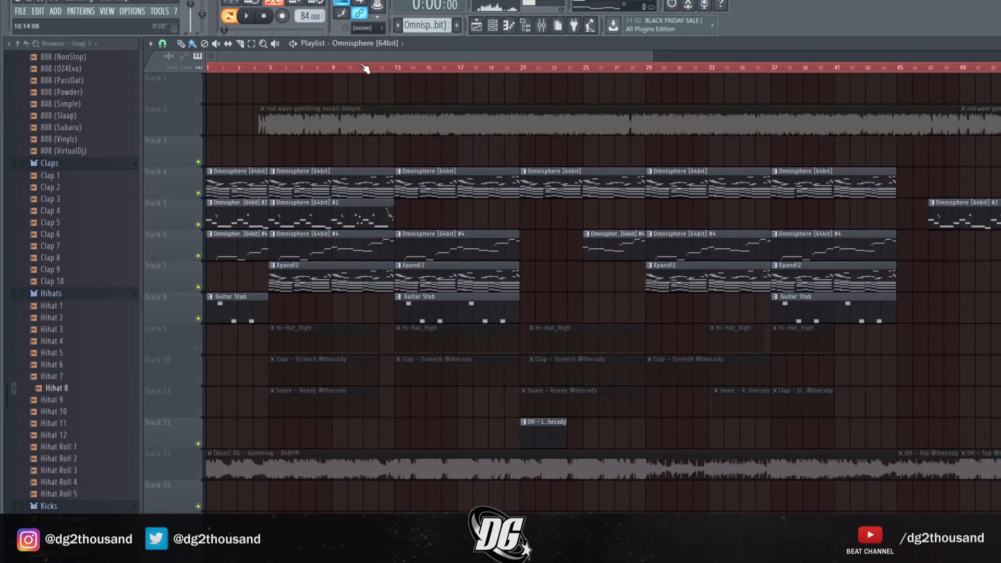
left_click_drag(653, 54, 602, 77)
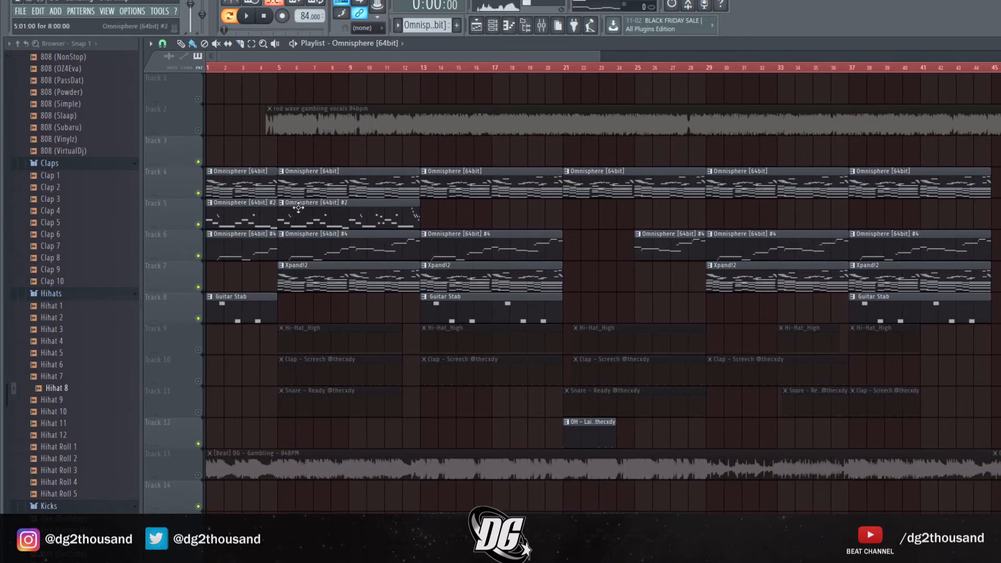
double_click(297, 271)
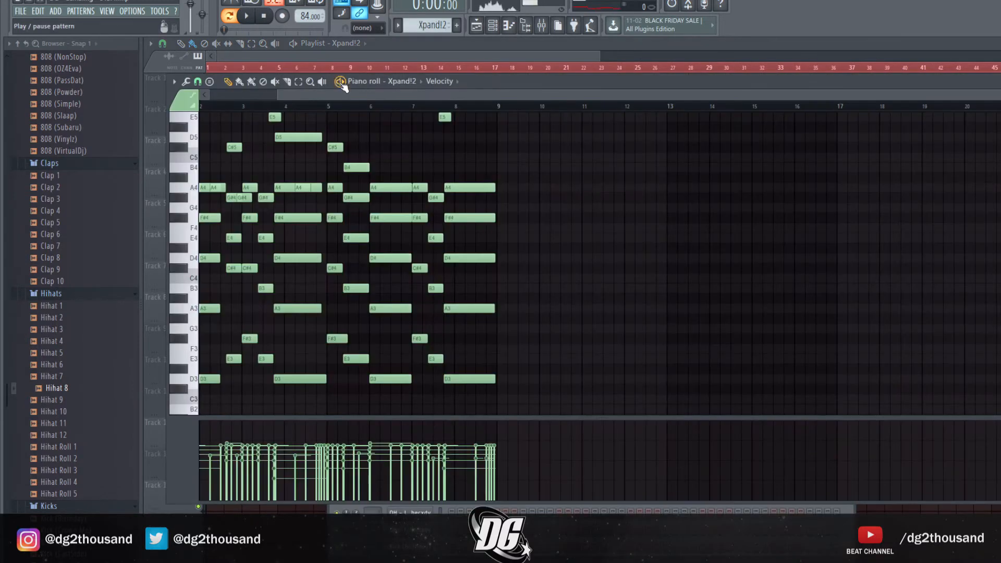
left_click_drag(341, 95, 301, 93)
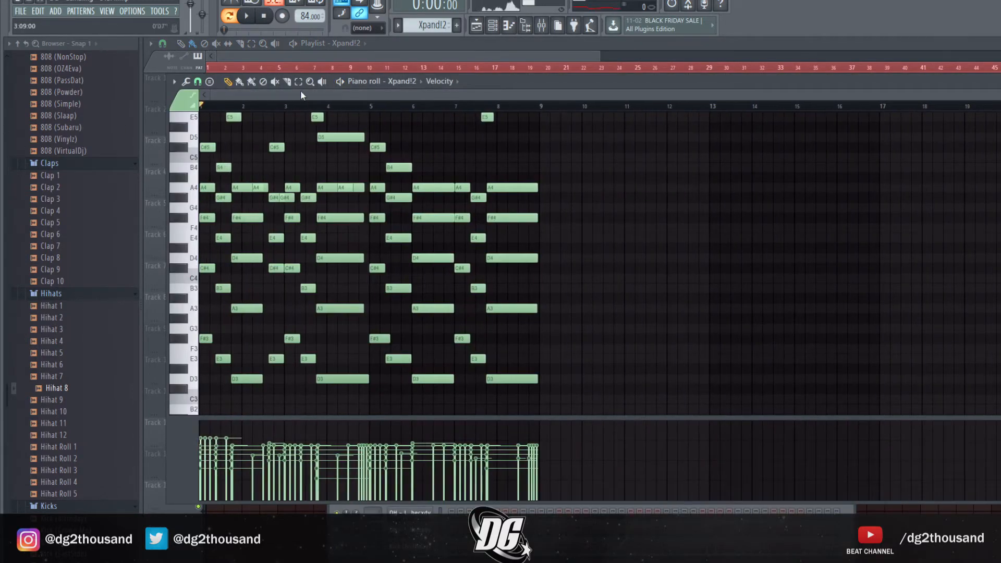
left_click(340, 82)
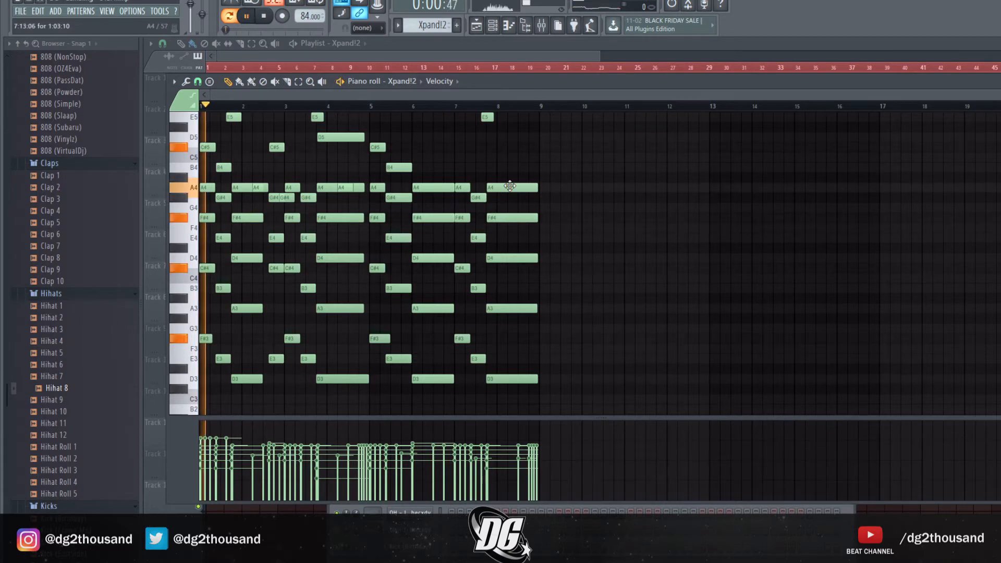
Step: Show the effects on the Xpand!2 mixer track, then stop playback and return to the playlist
left_click(542, 29)
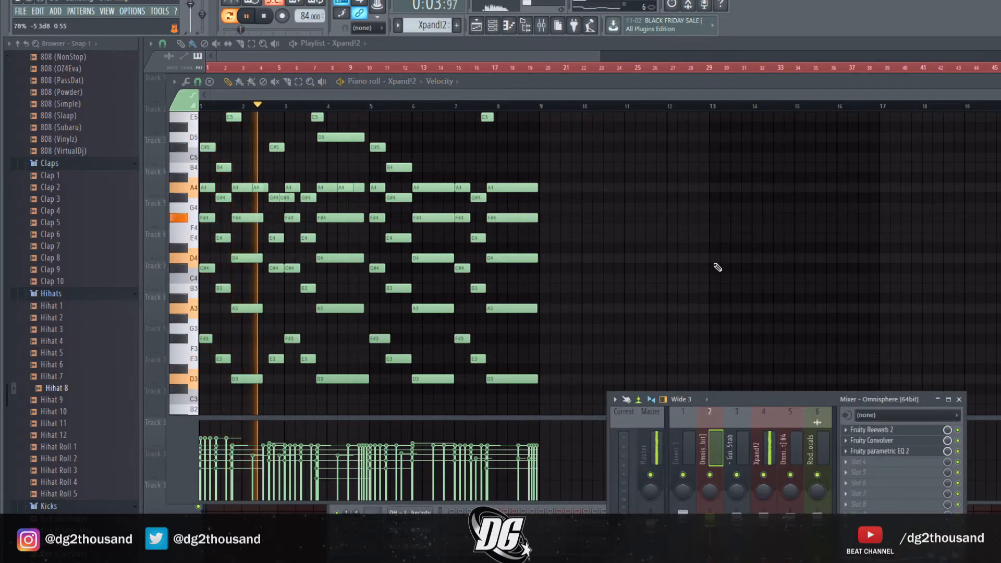
left_click(769, 442)
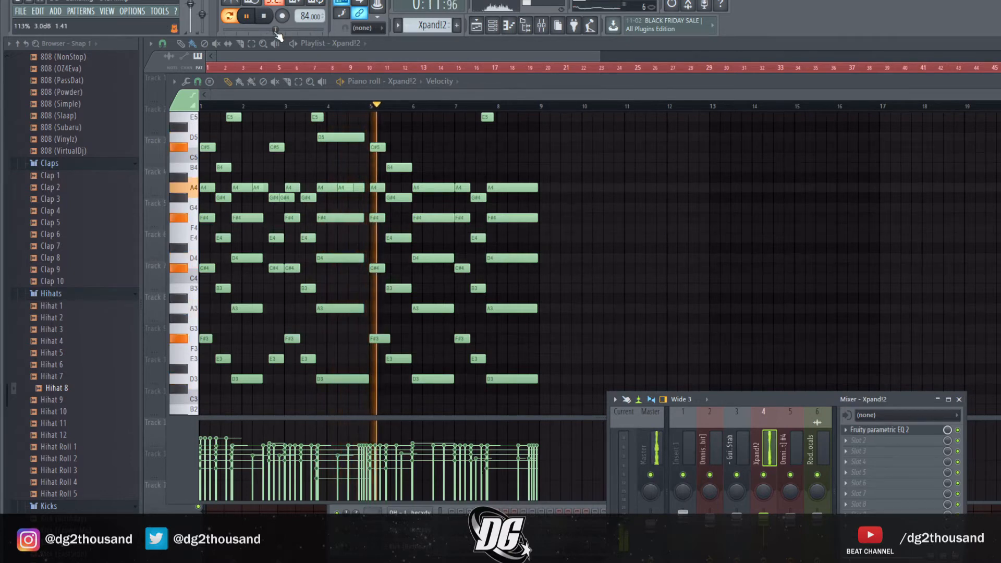
key("space")
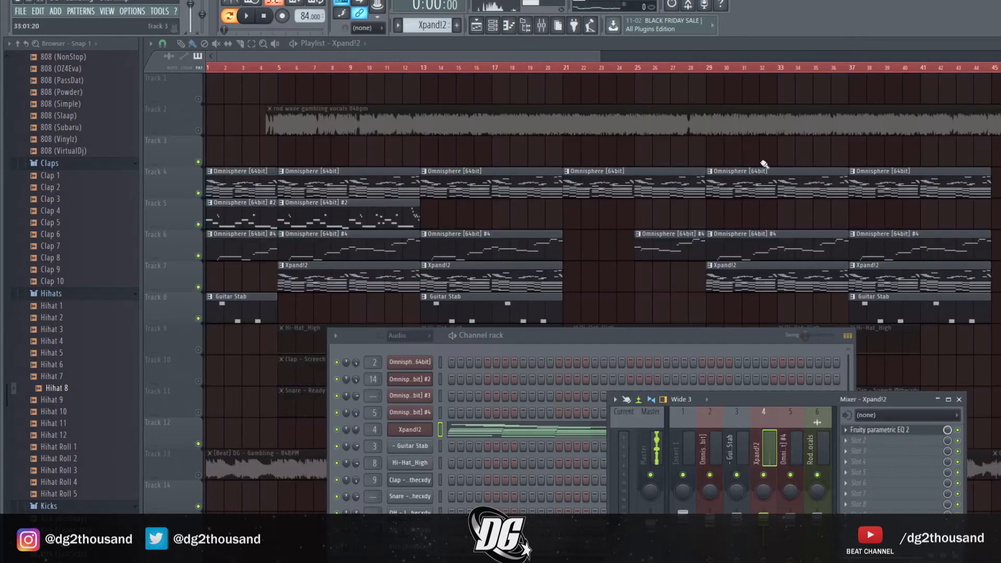
key("Escape")
key("F12")
Step: Listen to the Omnisphere [64bit] #2 pattern and select its run of short notes ending bar 8, then stop playback and return to the playlist
left_click_drag(600, 54, 480, 54)
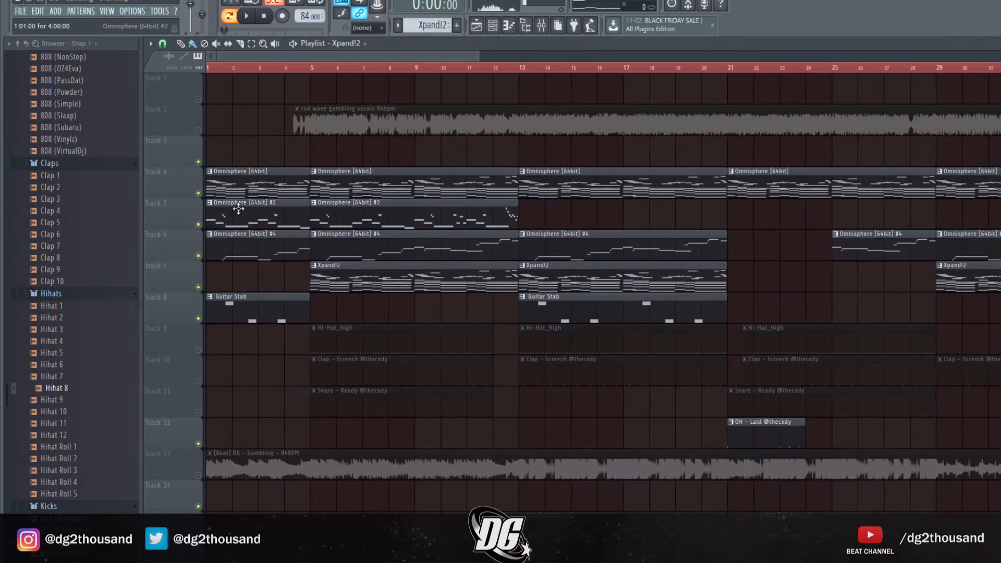
double_click(338, 213)
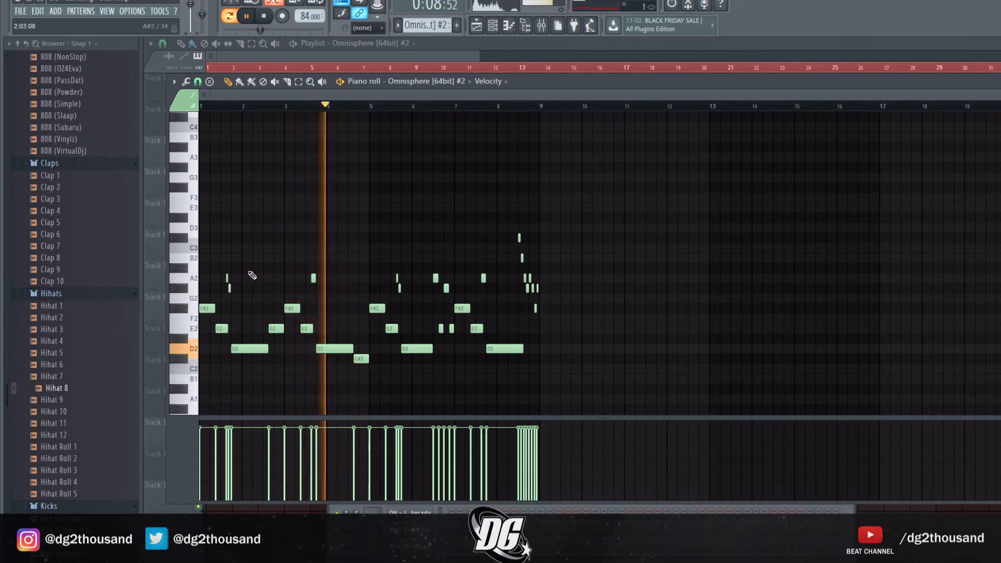
left_click_drag(327, 268, 295, 276)
mouse_move(372, 267)
left_mouse_down()
mouse_move(425, 292)
mouse_move(436, 283)
mouse_move(524, 291)
left_mouse_up()
left_click_drag(563, 309, 517, 229)
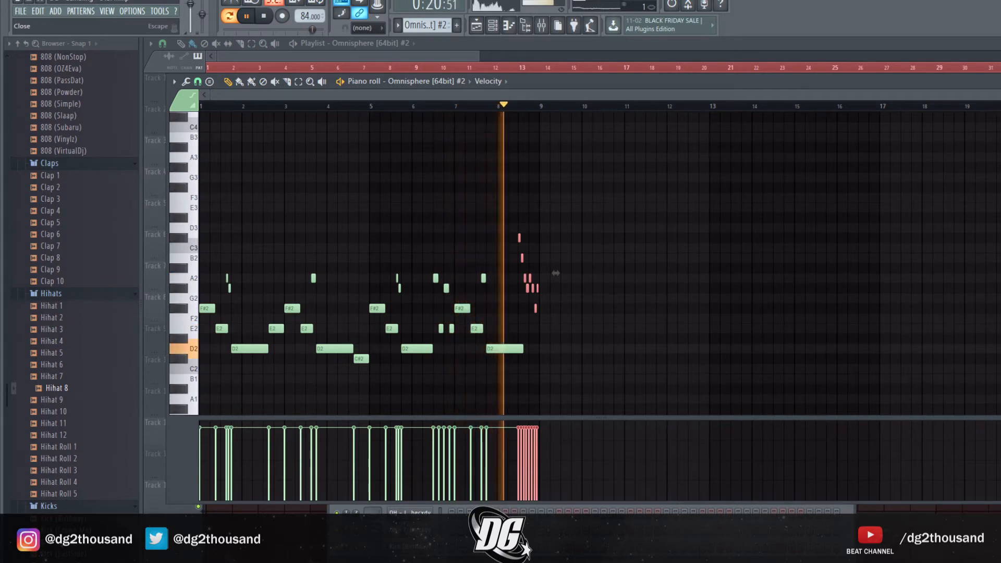
key("Escape")
key("F6")
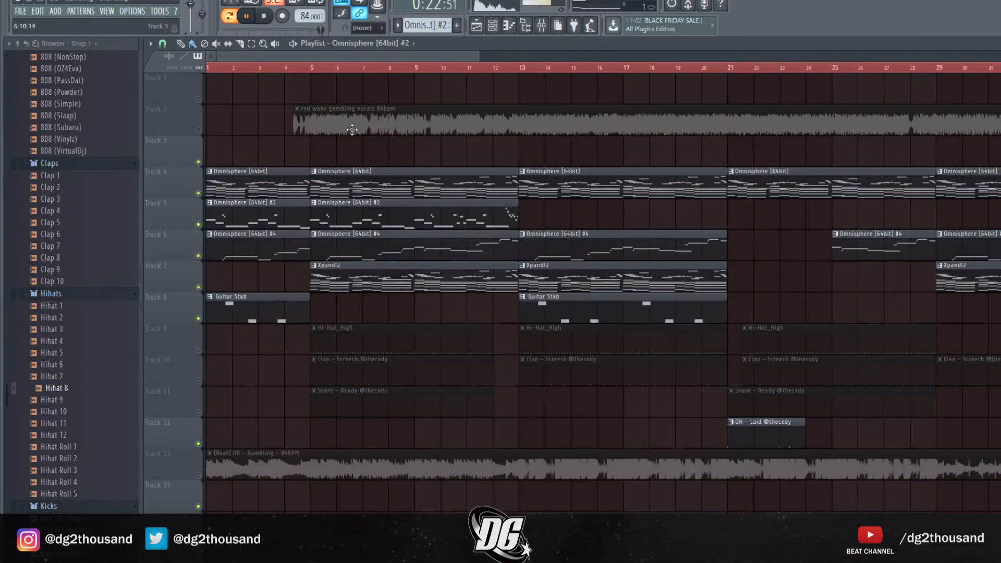
scroll(467, 60, "down", 2)
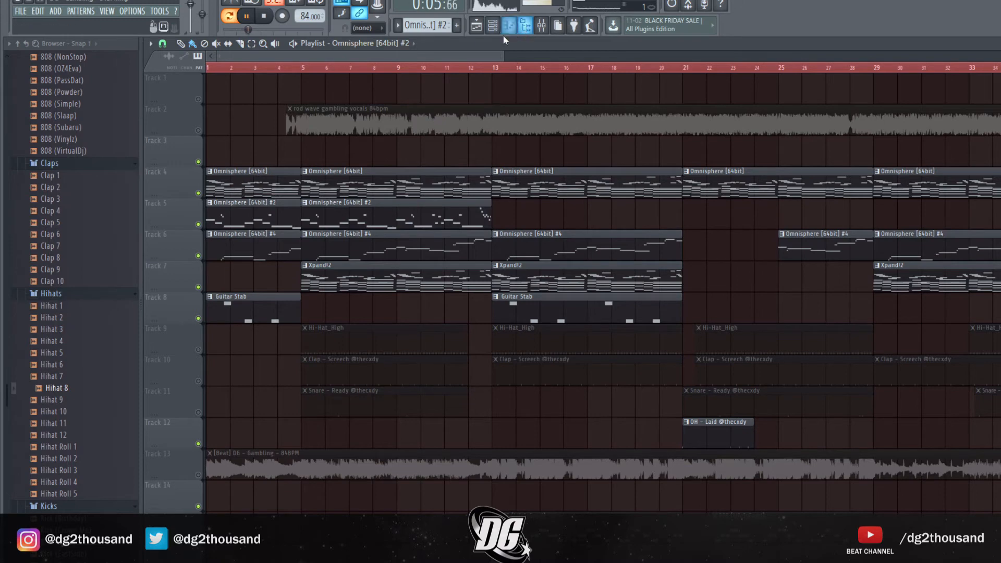
left_click(271, 17)
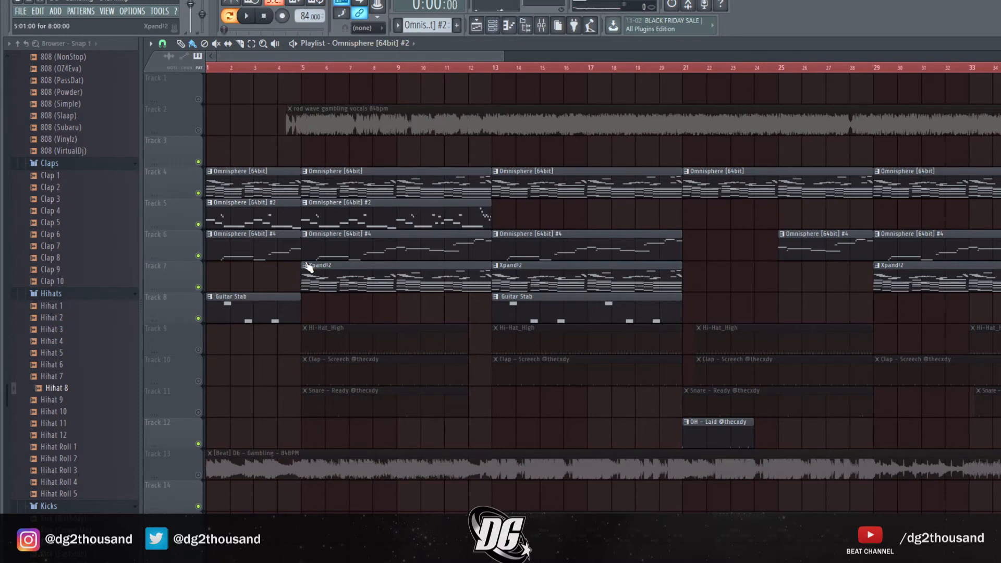
Step: Play the Guitar Stab pattern from Track 8 in the piano roll, then return to the playlist
double_click(524, 305)
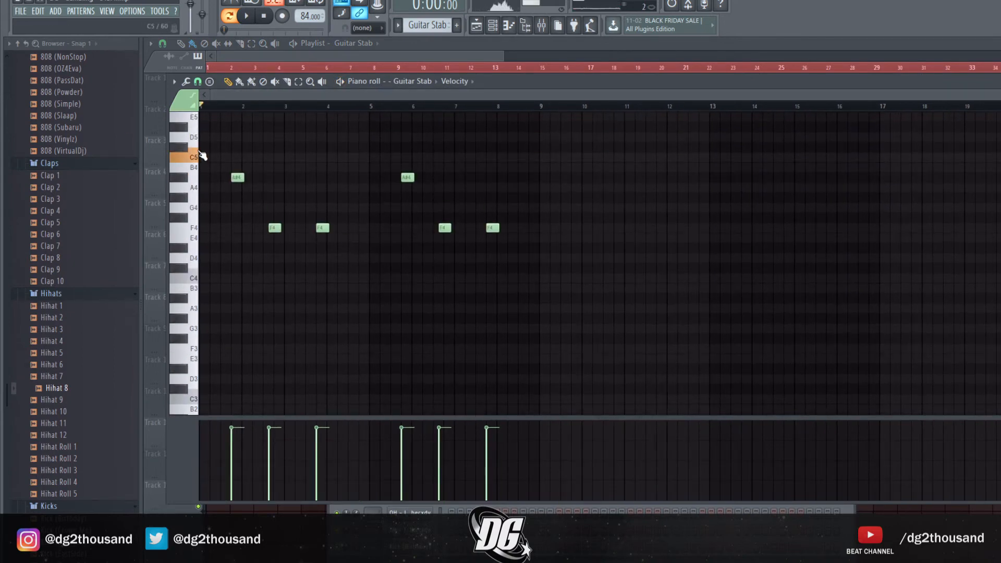
left_click(341, 81)
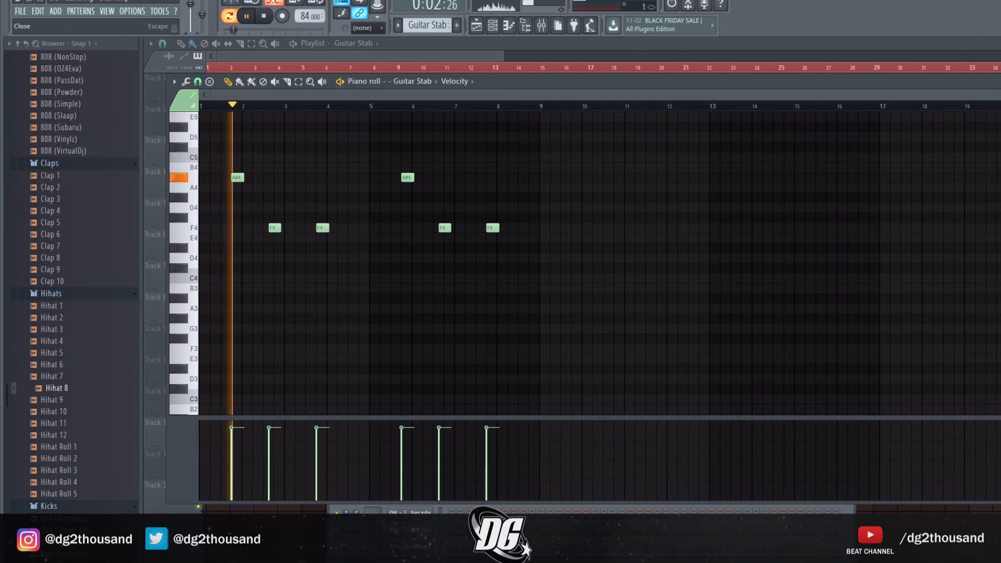
left_click(999, 82)
right_click(757, 248)
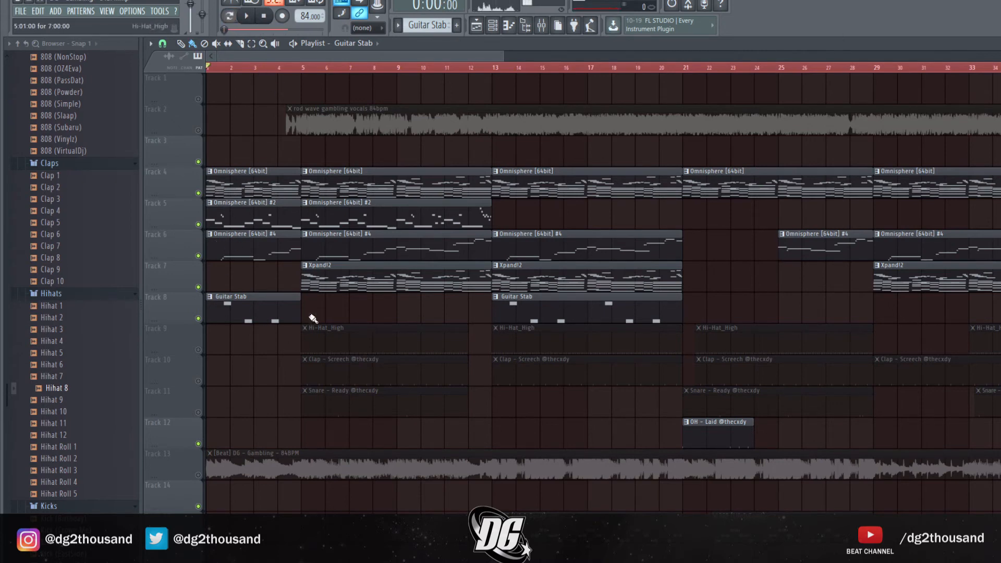
Step: Pick the opening Omnisphere [64bit], #2 and #4 clips in turn and play the arrangement from bar 1
left_click(220, 181)
left_click(245, 208)
left_click(253, 258)
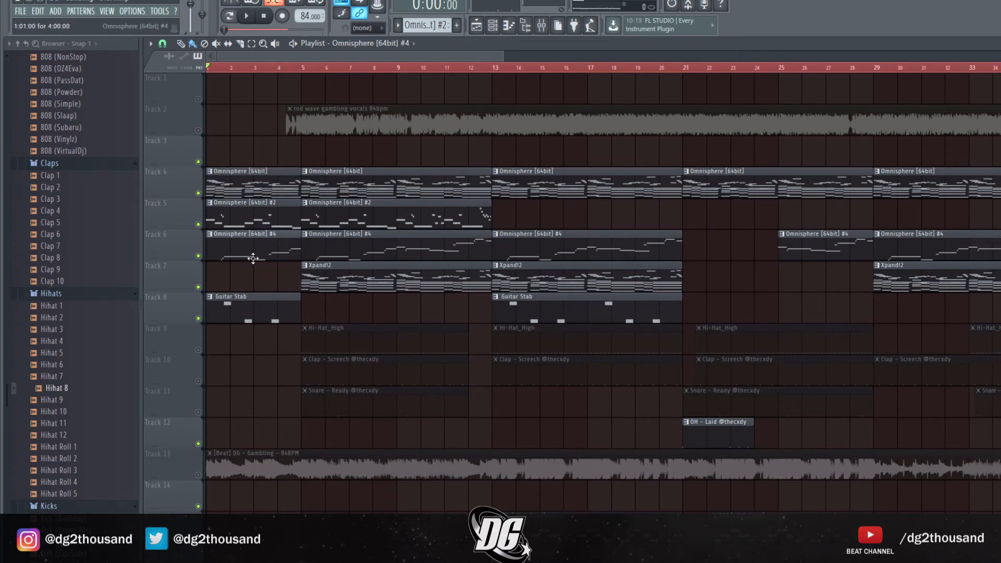
key("space")
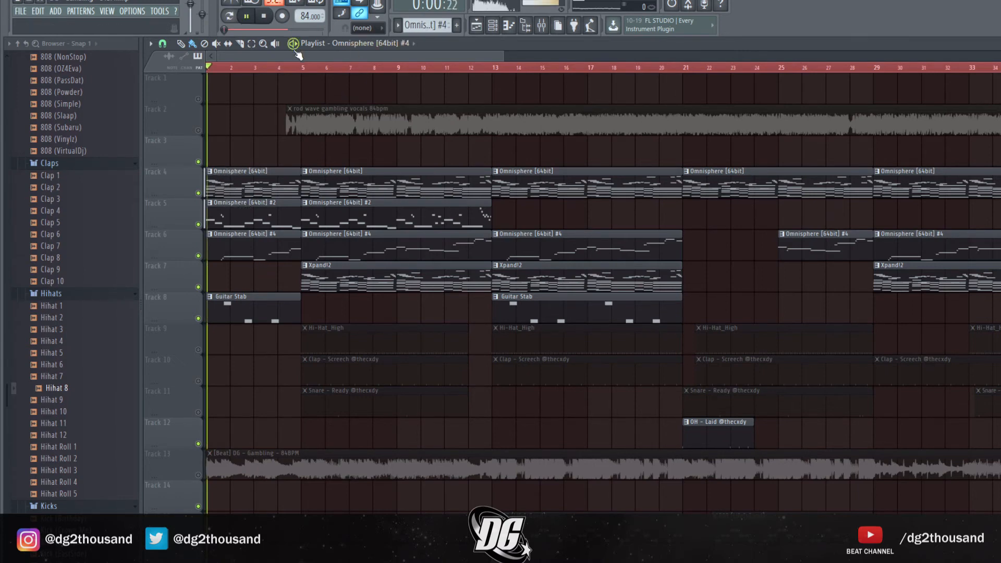
Step: Open the Omnisphere [64bit] #4 pattern in the piano roll and play it on its own instead of the song
double_click(245, 247)
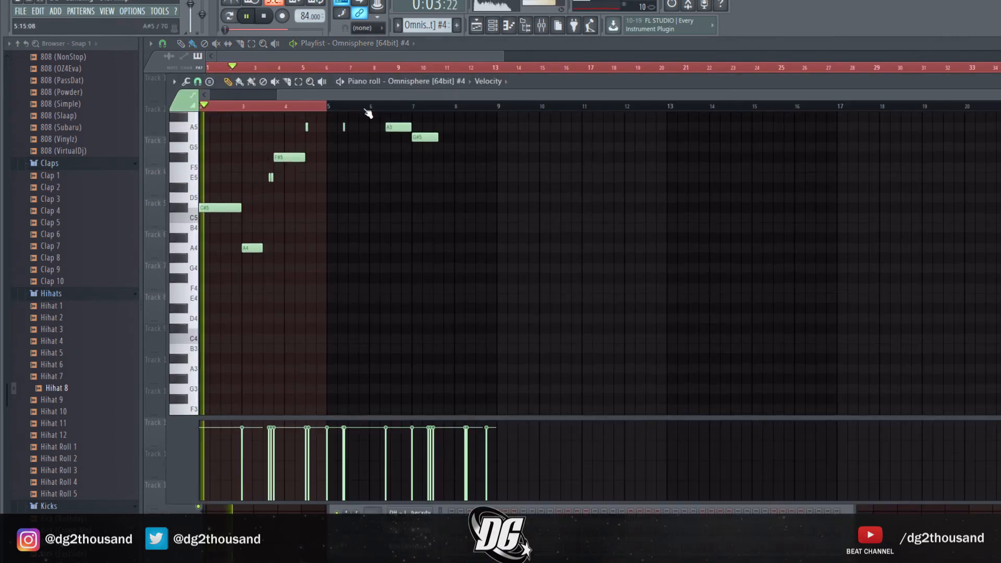
left_click_drag(346, 97, 284, 98)
scroll(290, 209, "up", 4)
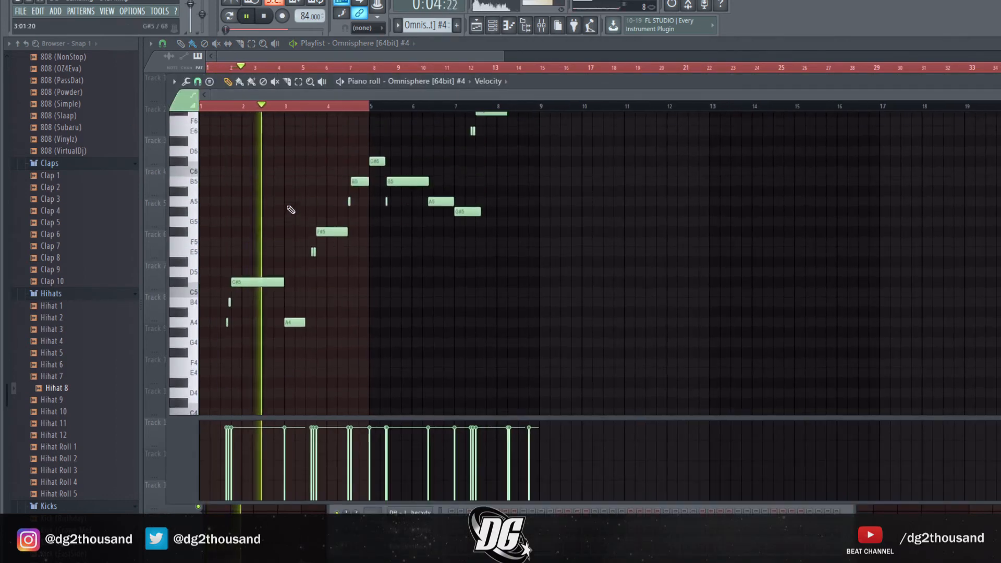
left_click(264, 16)
scroll(335, 138, "down", 3)
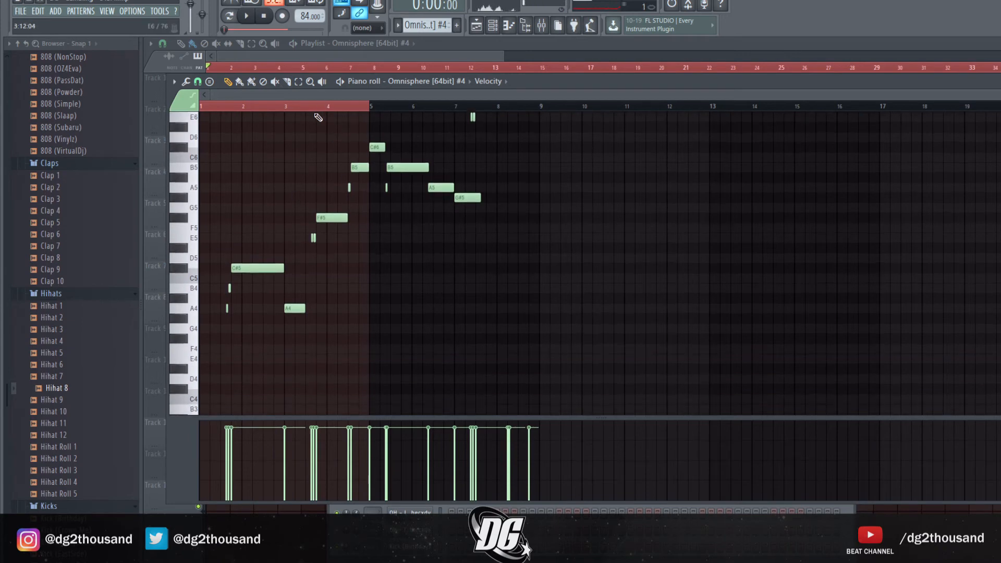
scroll(318, 118, "up", 2)
key("space")
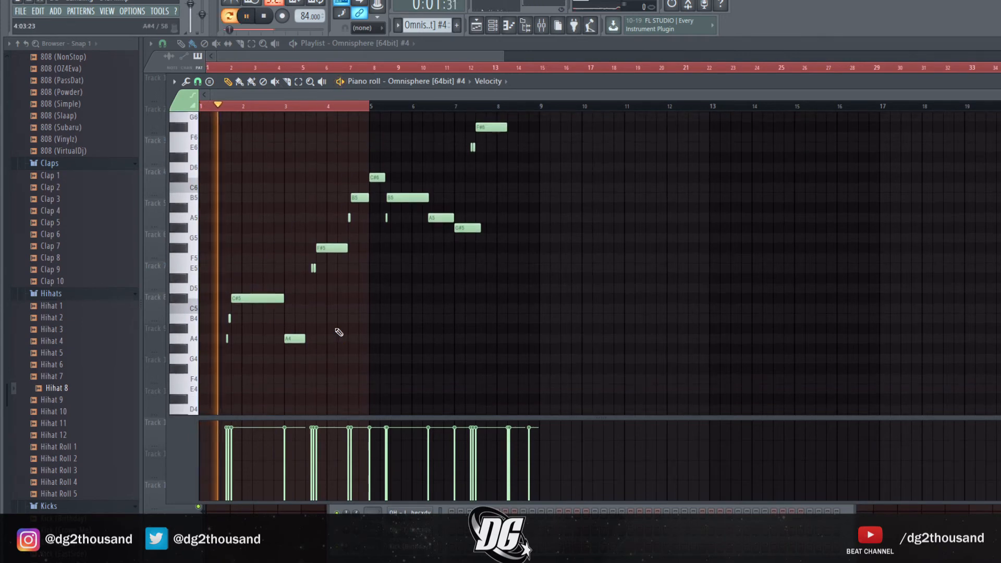
Step: Clear the time selection over bars 1 to 4 while listening to the Omnisphere [64bit] #4 melody, then stop and show only the playlist
scroll(336, 331, "up", 2)
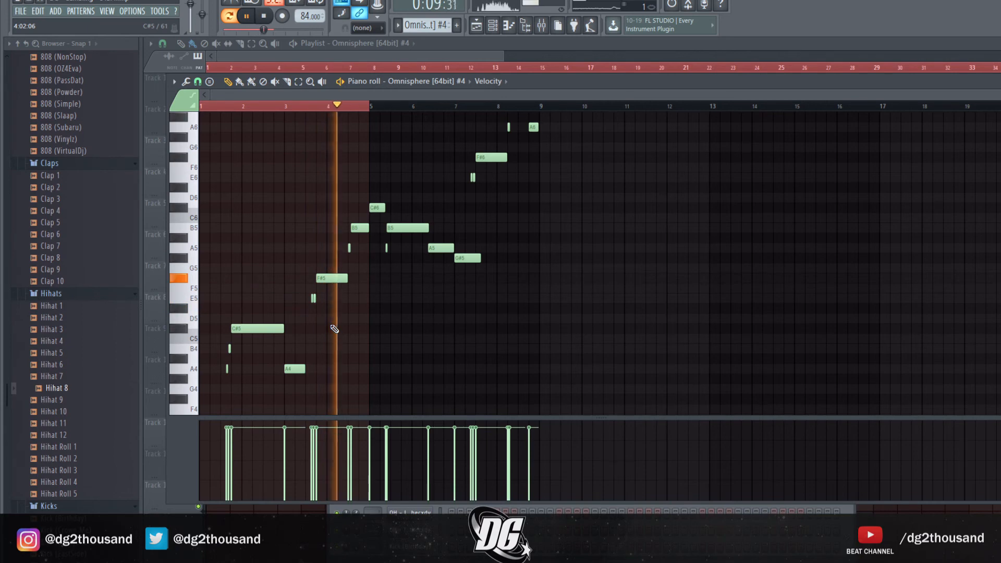
double_click(367, 106)
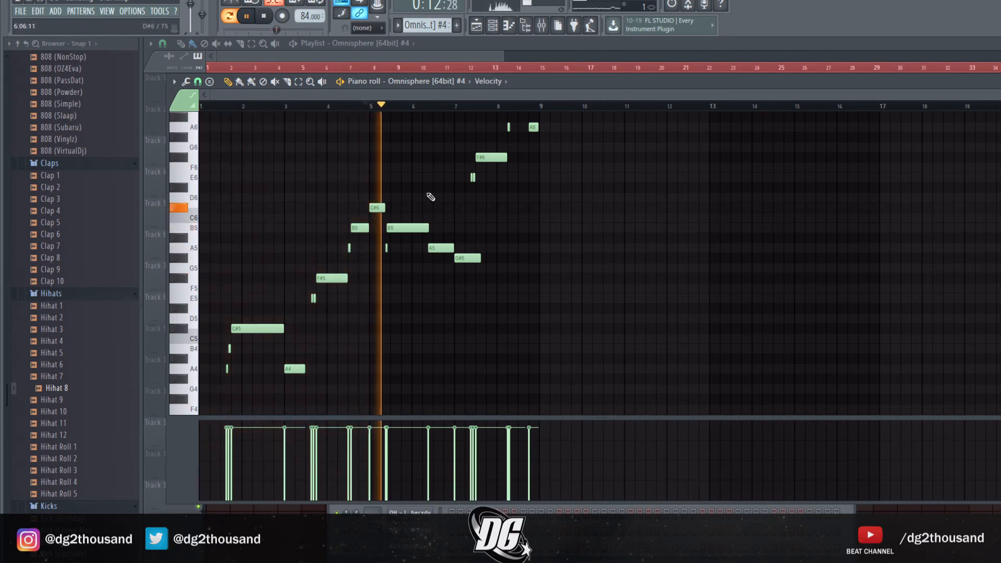
key("space")
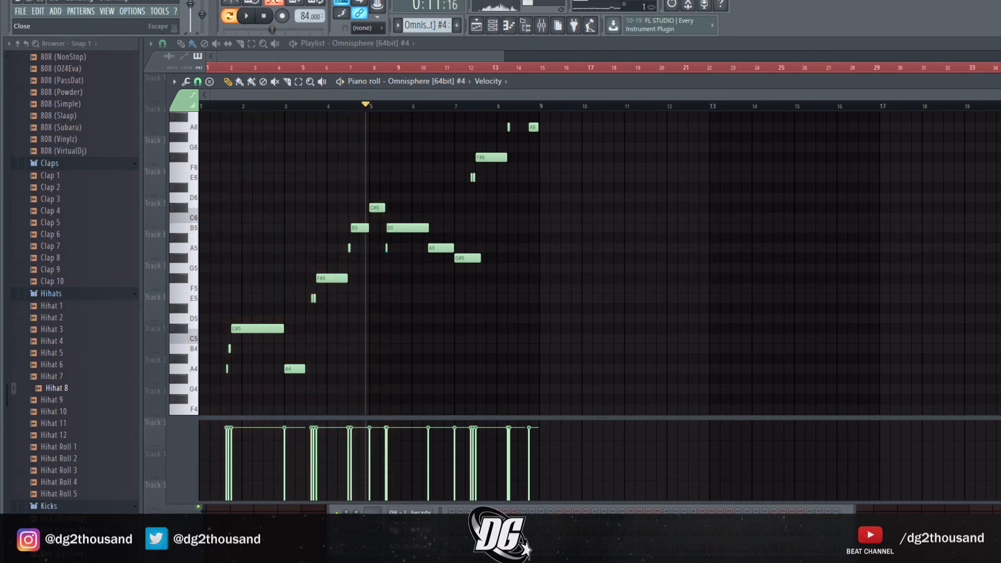
key("Escape")
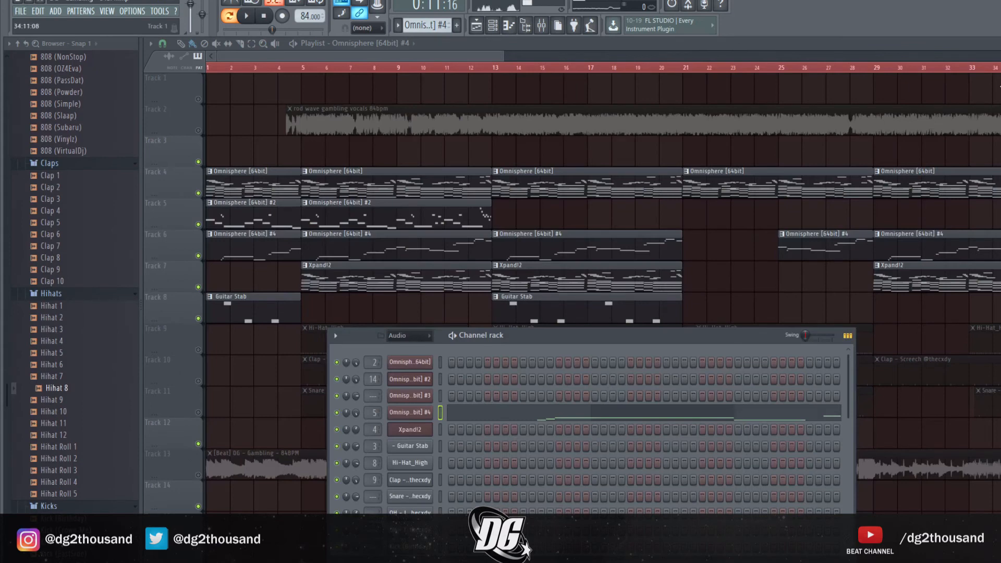
key("F6")
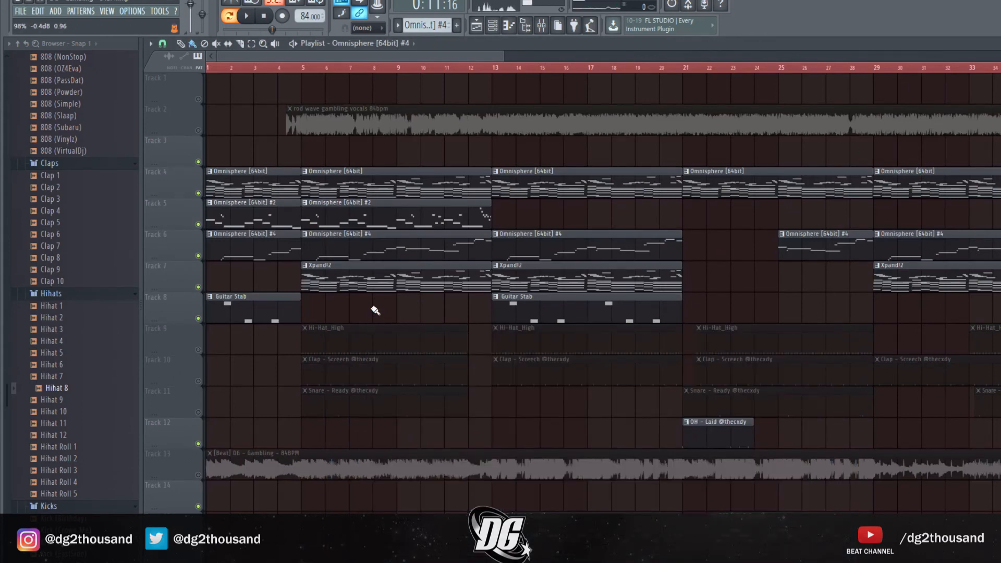
Step: Play the arrangement in song mode from bar 5, picking the Omnisphere [64bit] #2 and #4 clips in turn, then stop playback
left_click_drag(501, 59, 598, 56)
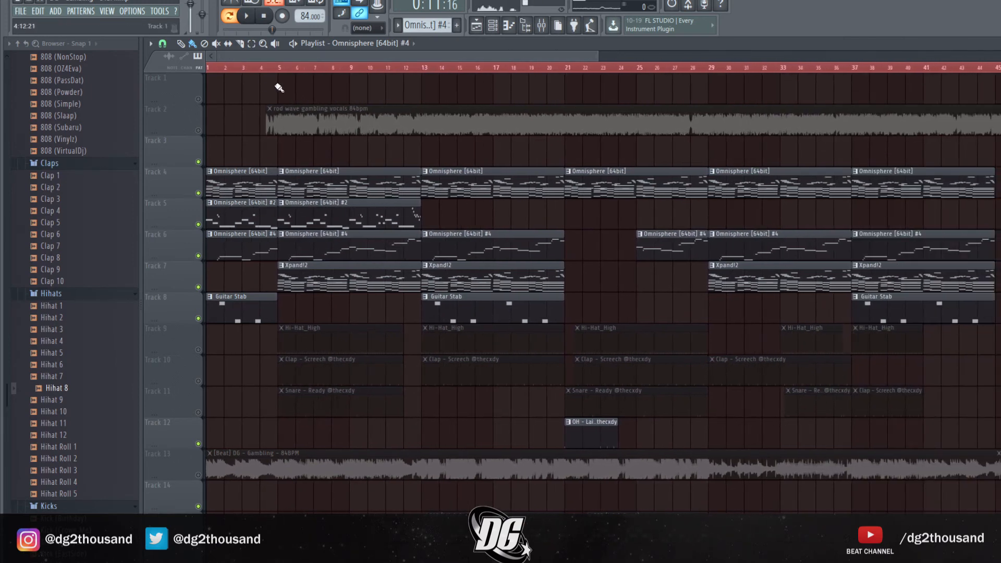
left_click(278, 67)
left_click(293, 45)
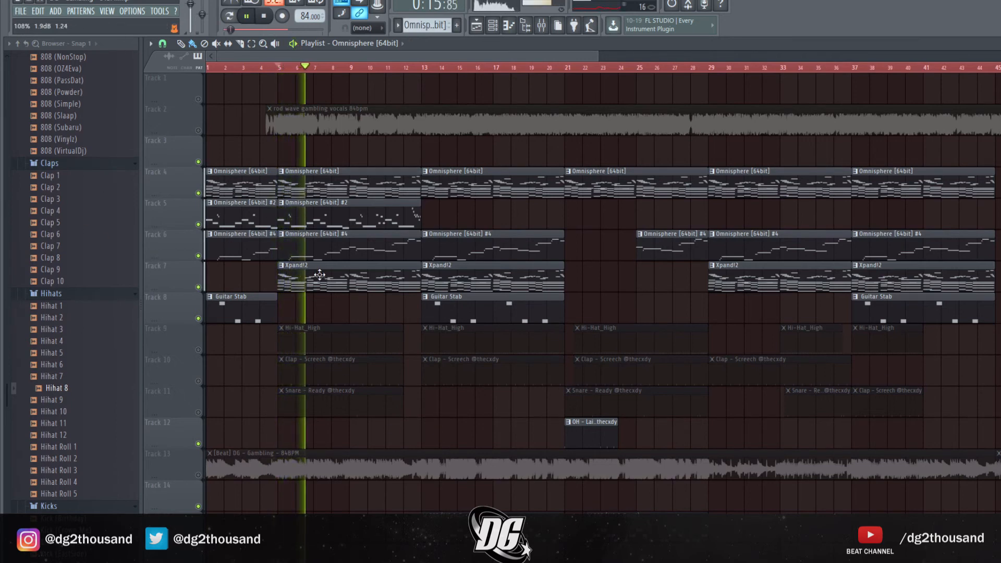
left_click(325, 225)
left_click(408, 236)
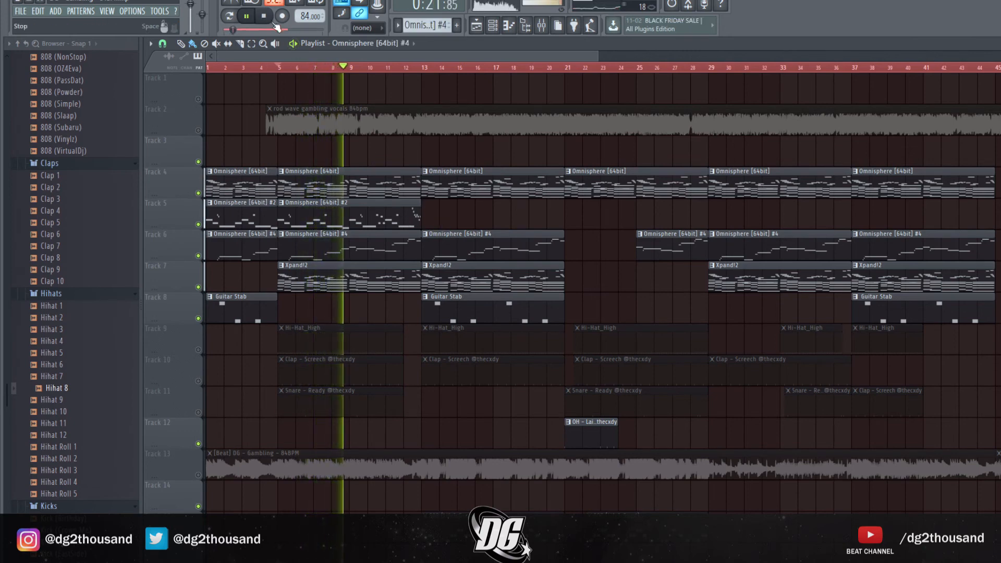
key("space")
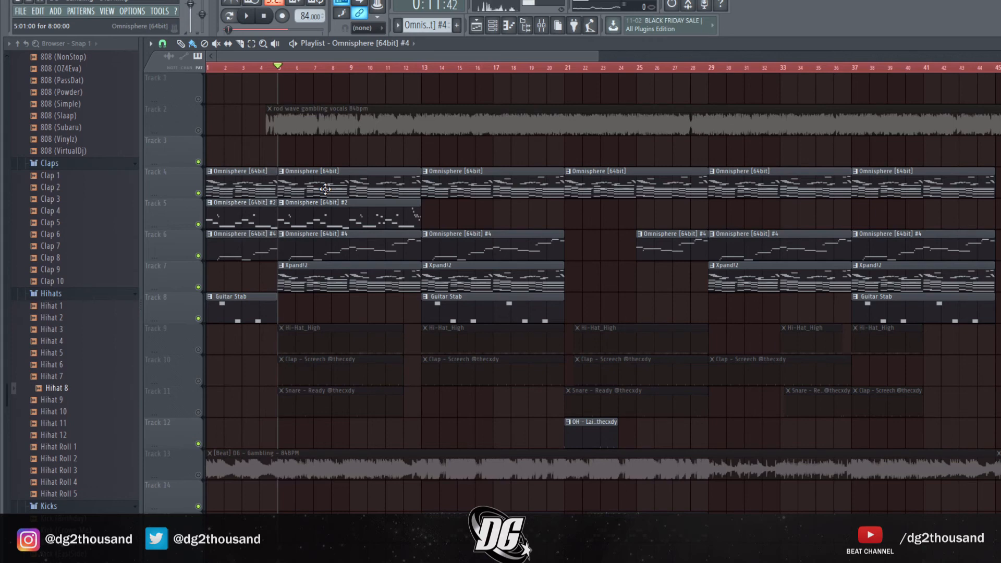
Step: Pick the Omnisphere [64bit] and Xpand!2 clips that start at bar 5, and examine how the melodic patterns are laid out across the song
left_click(320, 173)
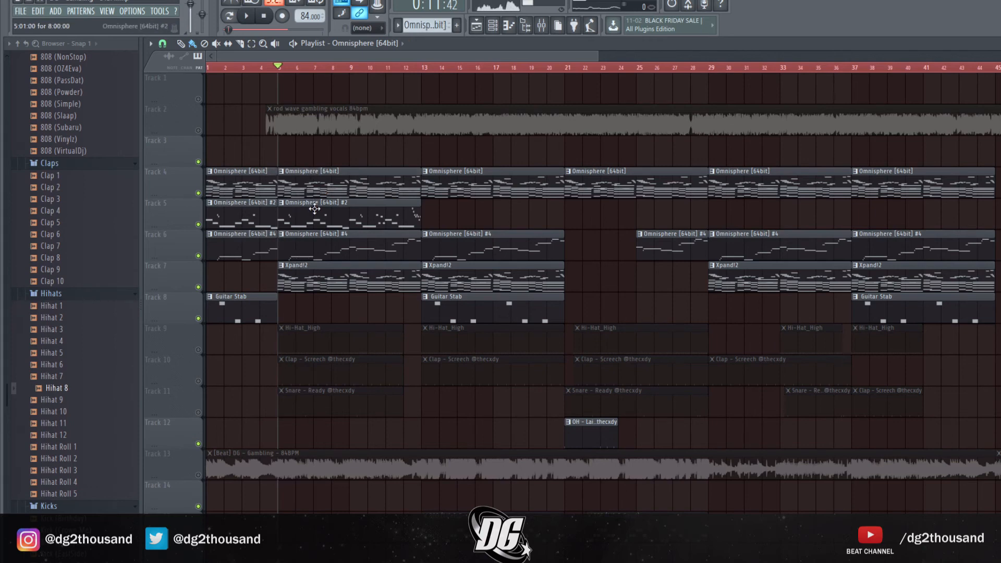
left_click(297, 267)
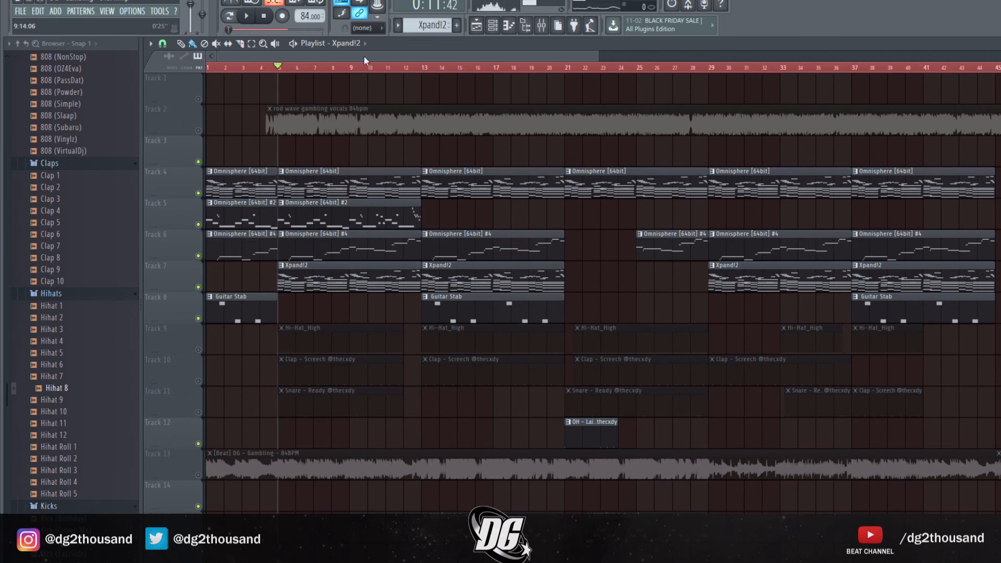
left_click_drag(365, 54, 373, 59)
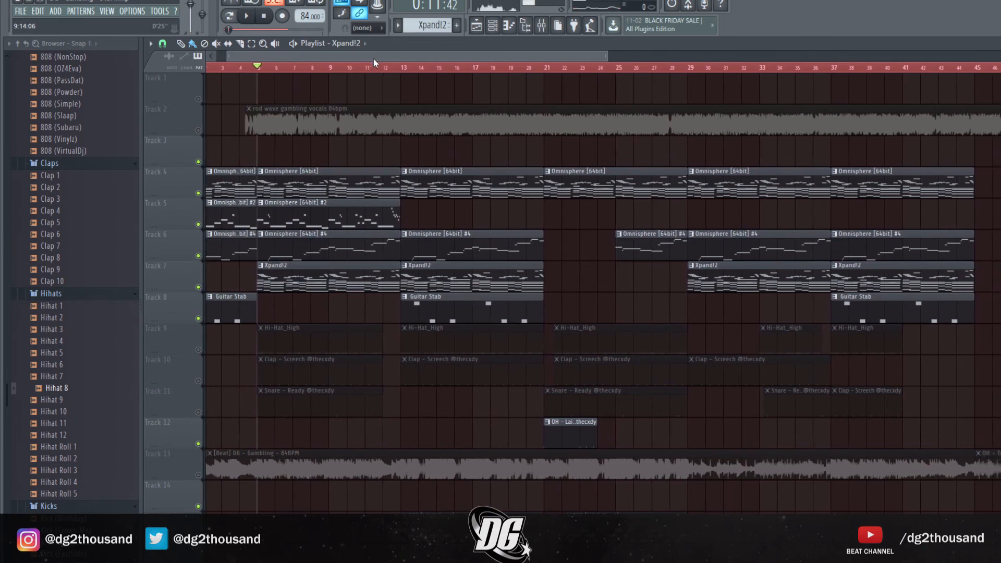
scroll(419, 165, "down", 2)
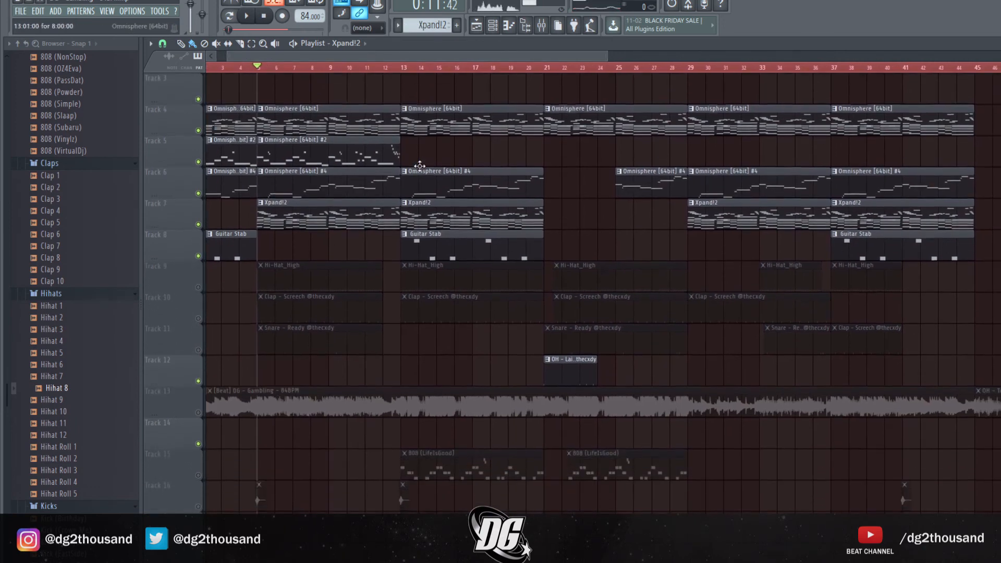
scroll(420, 166, "up", 2)
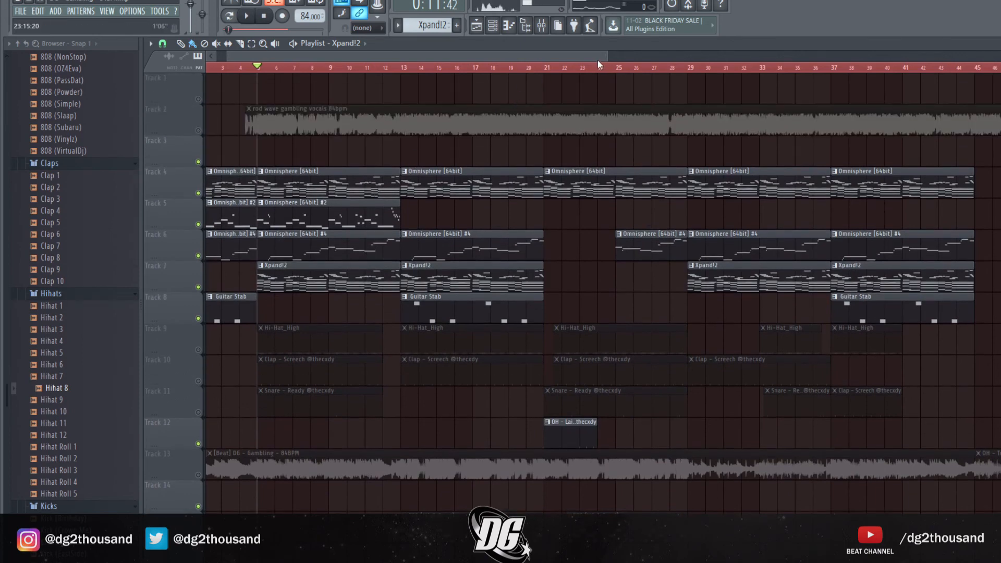
left_click_drag(607, 56, 326, 147)
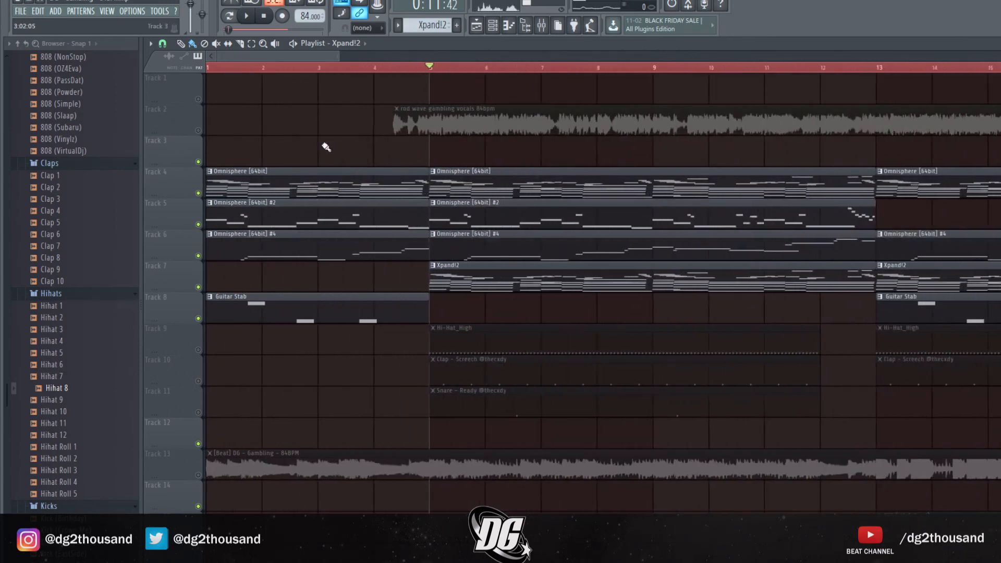
left_click(343, 62)
left_click_drag(342, 62, 748, 150)
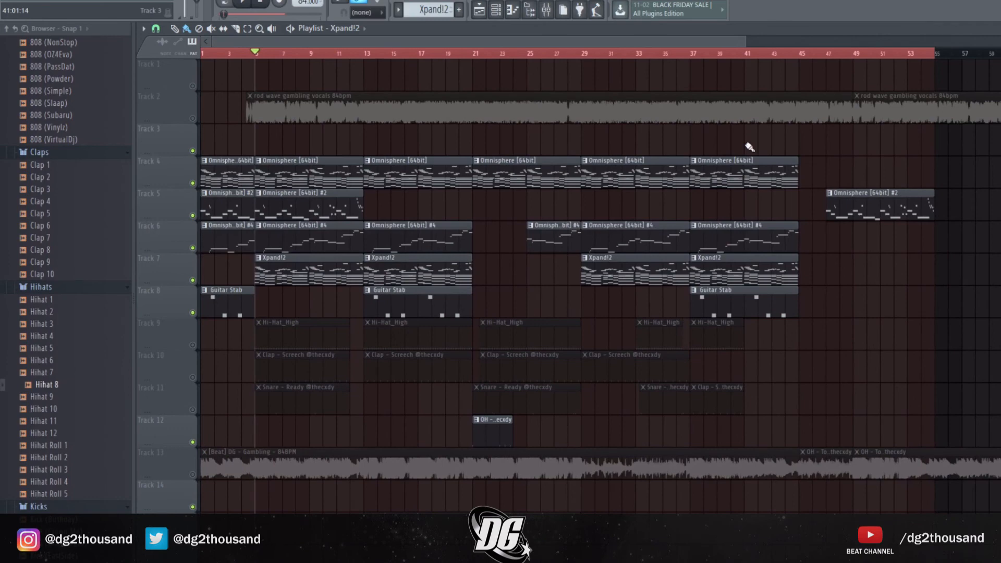